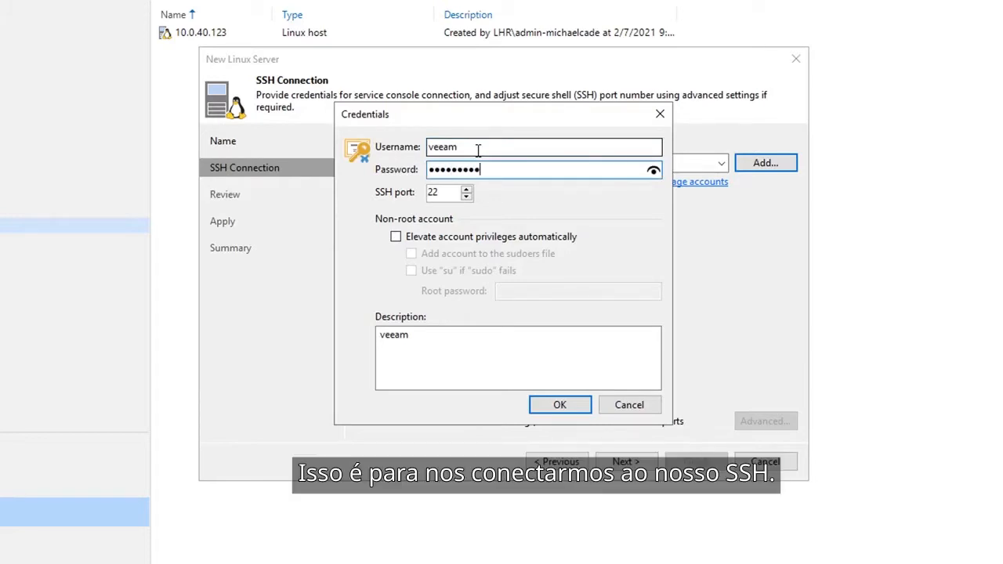
Enable automatic privilege elevation with "su" as the fallback if "sudo" fails, enter the root password and save the SSH credentials
{"action": "left_click", "coordinate": [396, 236]}
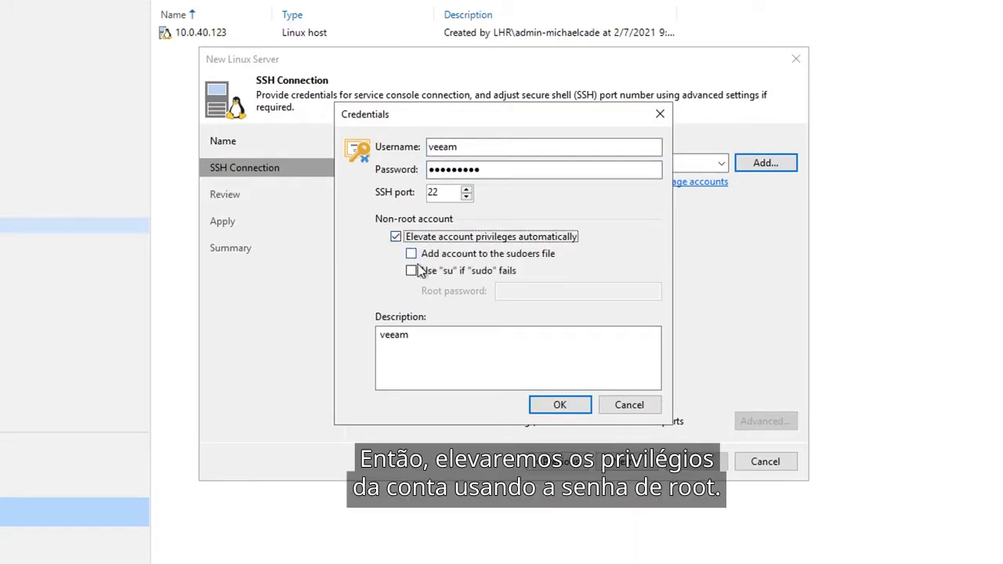
{"action": "left_click", "coordinate": [413, 271]}
{"action": "left_click", "coordinate": [539, 291]}
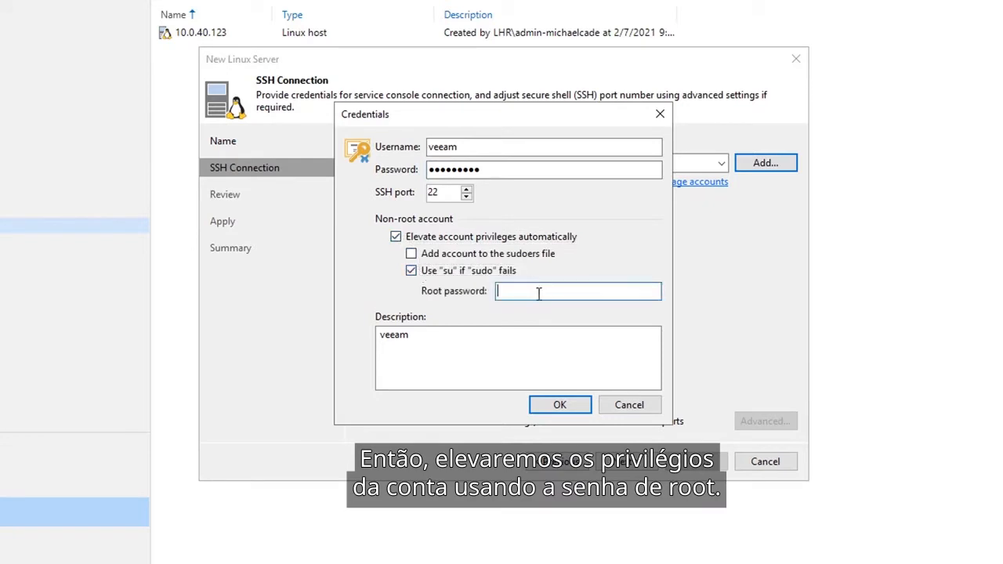
{"action": "type", "text": "••••••••"}
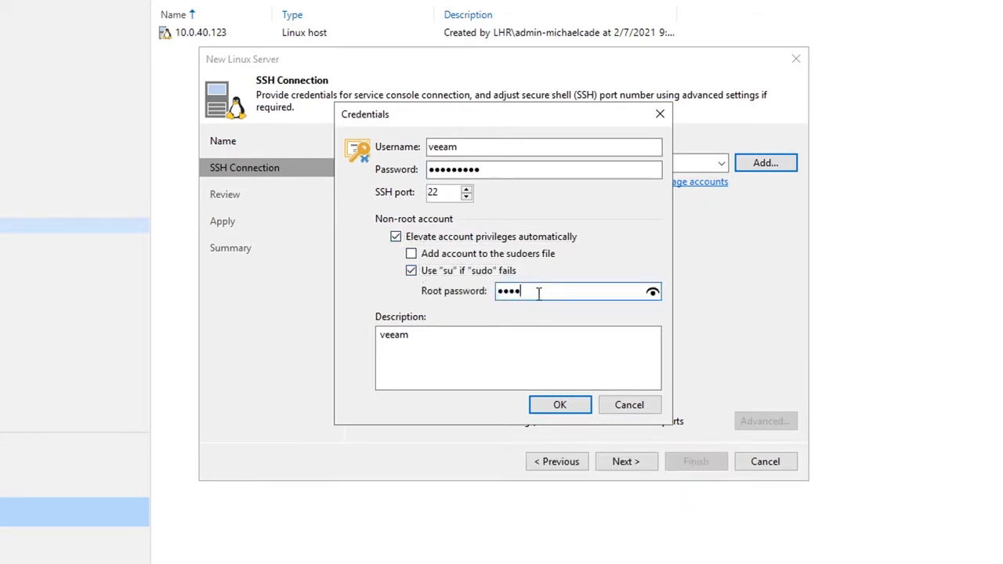
{"action": "type", "text": "•"}
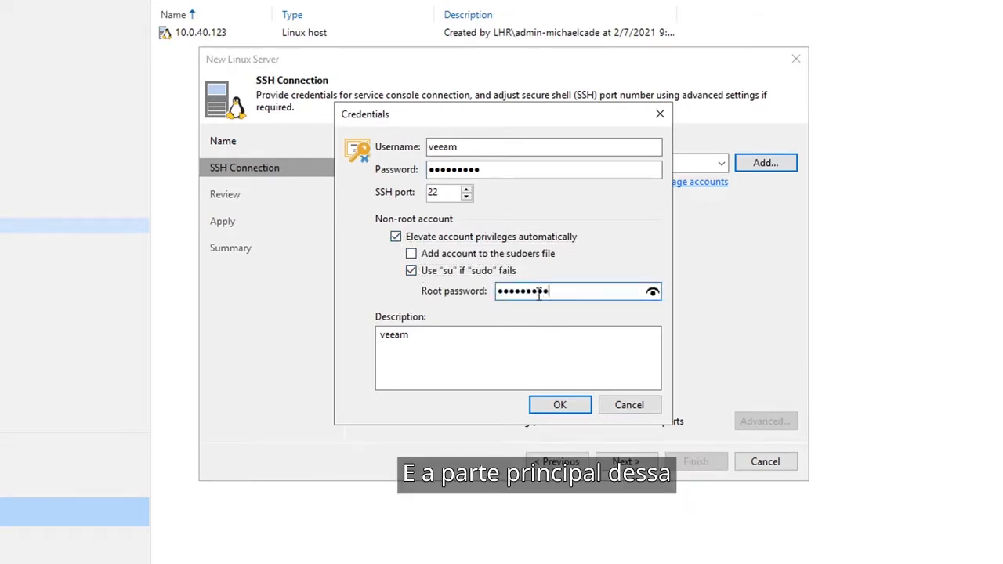
{"action": "left_click", "coordinate": [562, 405]}
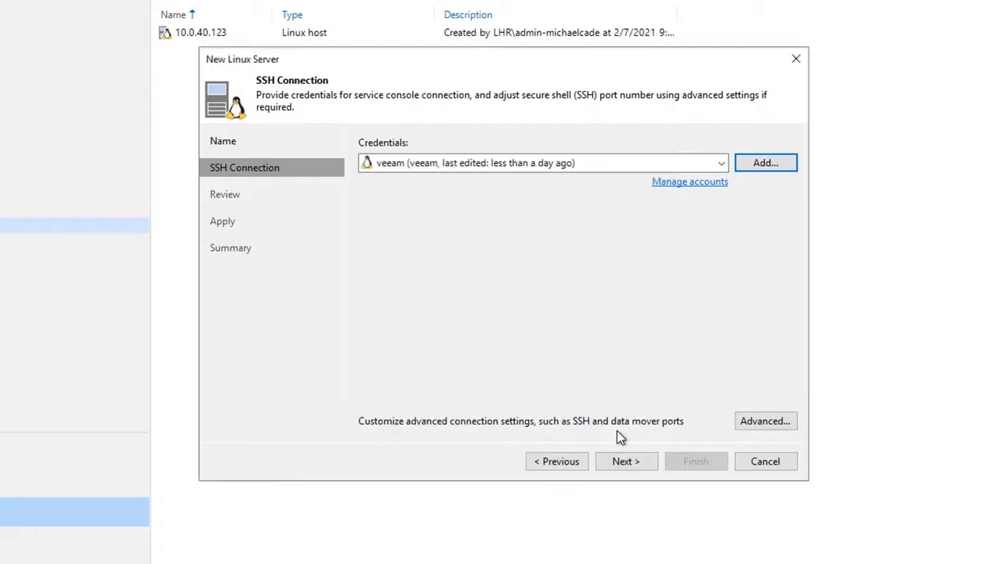
Trust the SSH key fingerprint of server 10.0.40.126, install the Transport component and complete the new Linux server setup
{"action": "left_click", "coordinate": [647, 459]}
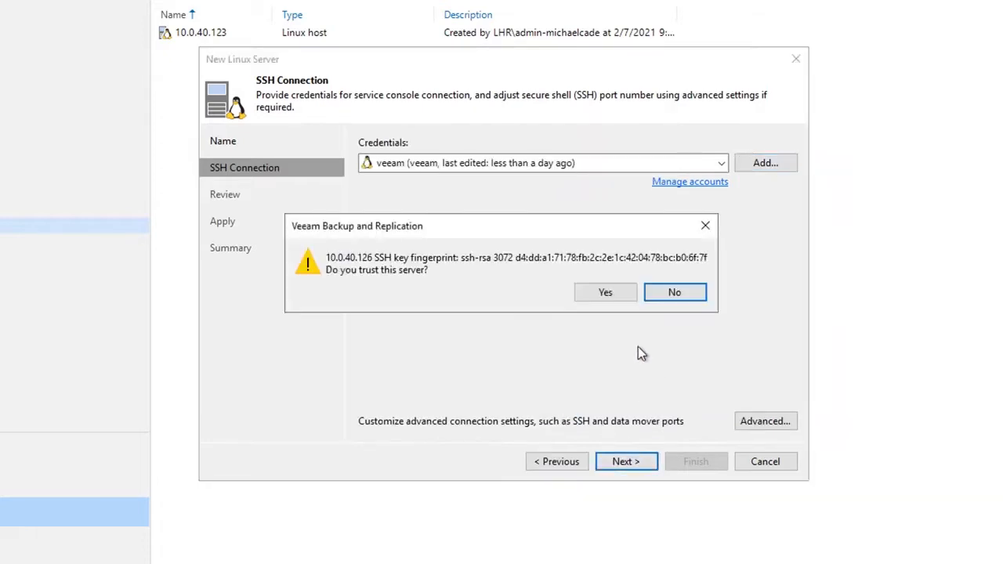
{"action": "left_click", "coordinate": [607, 296]}
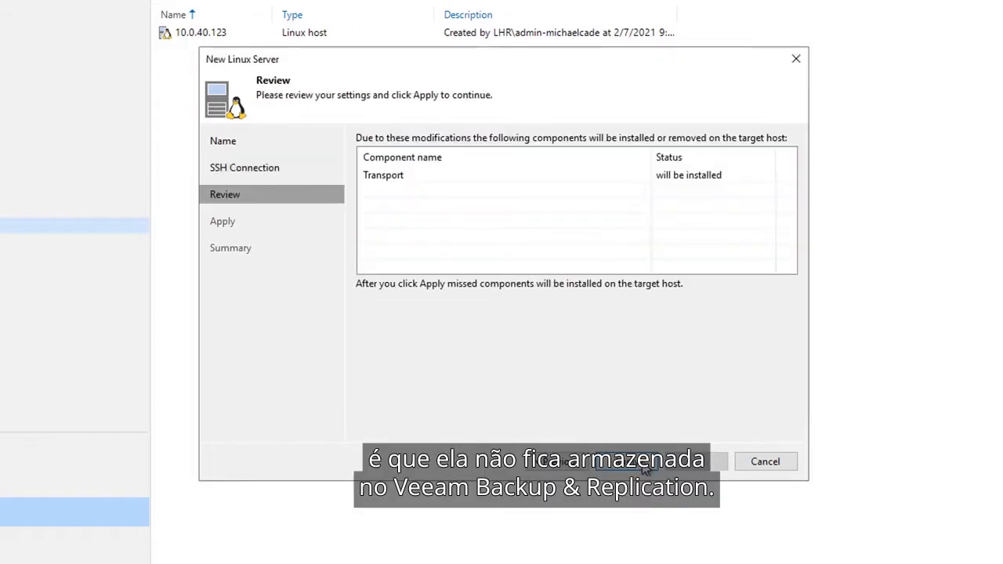
{"action": "left_click", "coordinate": [644, 463]}
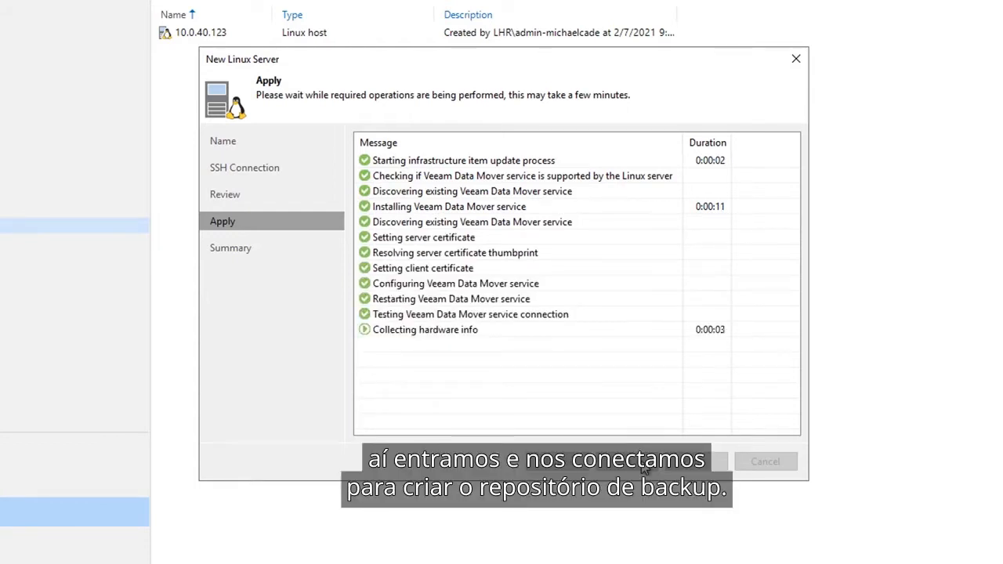
{"action": "left_click", "coordinate": [642, 464]}
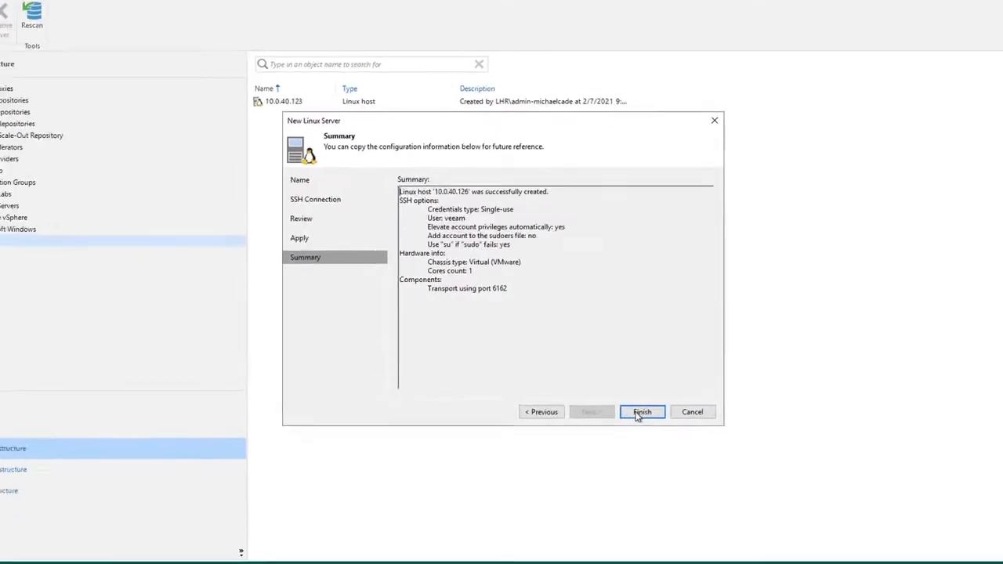
{"action": "left_click", "coordinate": [693, 462]}
Start a new backup repository on Linux direct attached storage and name it "Hardened Linux Repository 1"
{"action": "left_click", "coordinate": [66, 120]}
{"action": "right_click", "coordinate": [377, 205]}
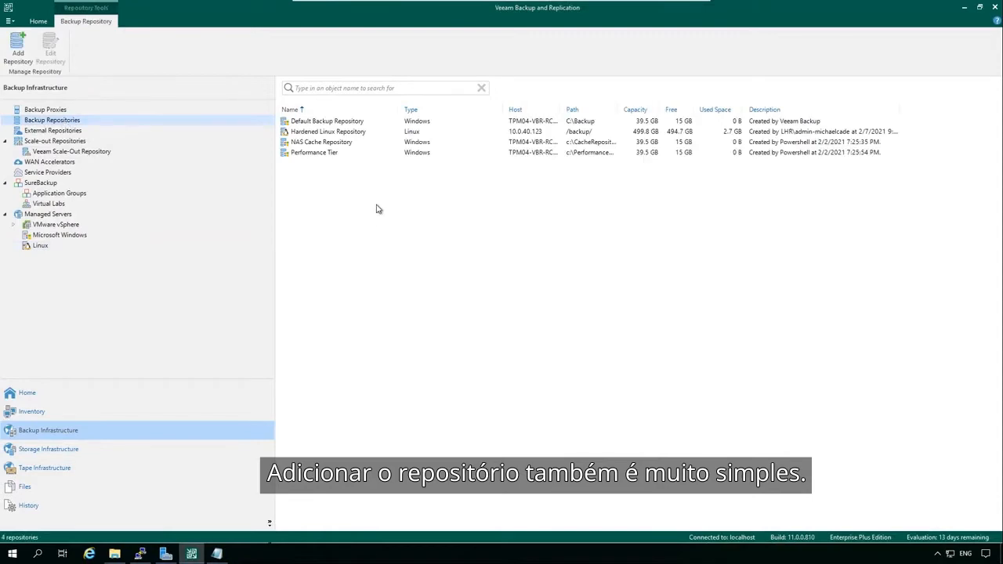
{"action": "left_click", "coordinate": [477, 215]}
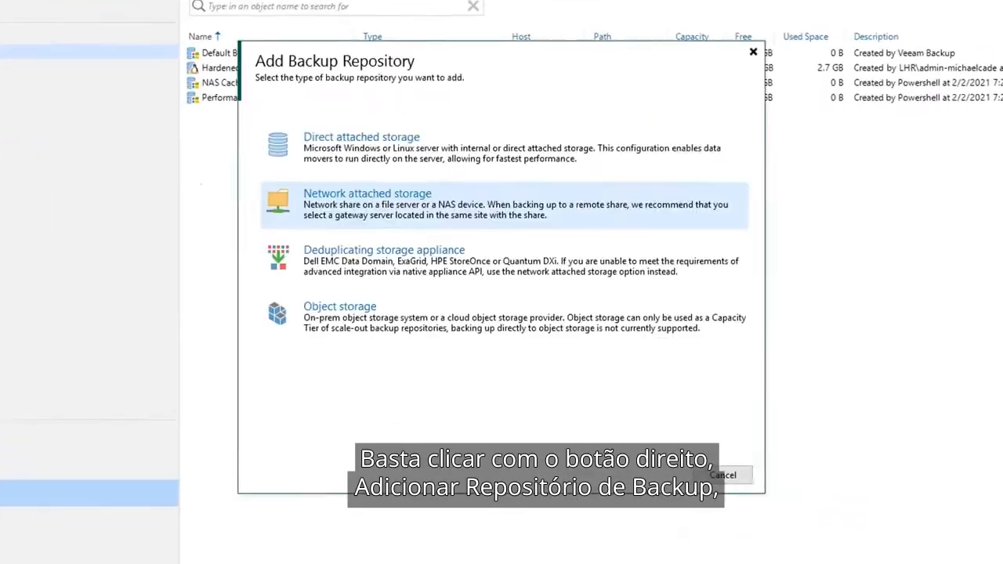
{"action": "left_click", "coordinate": [475, 157]}
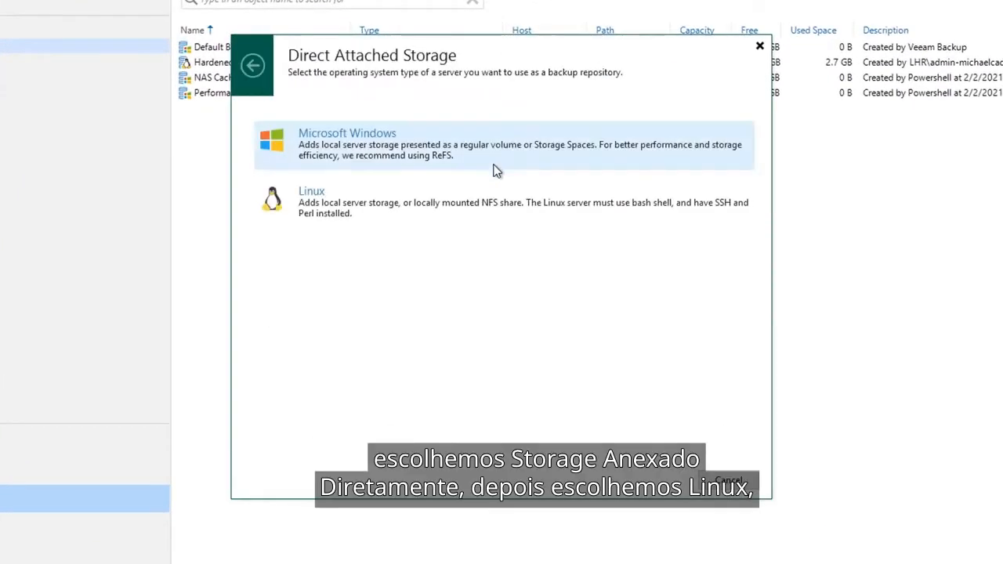
{"action": "left_click", "coordinate": [555, 217]}
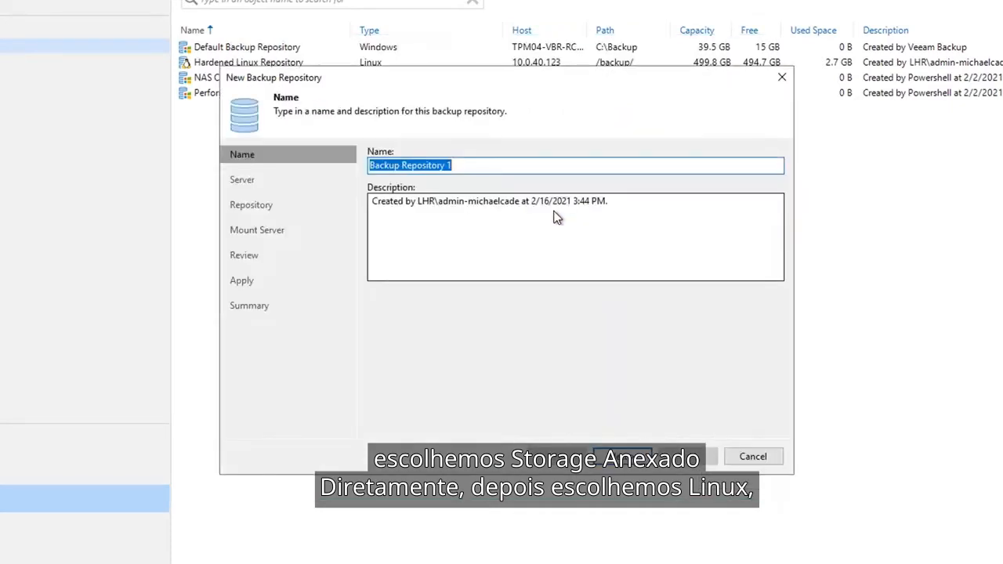
{"action": "type", "text": "Hardened Linux Repository 1"}
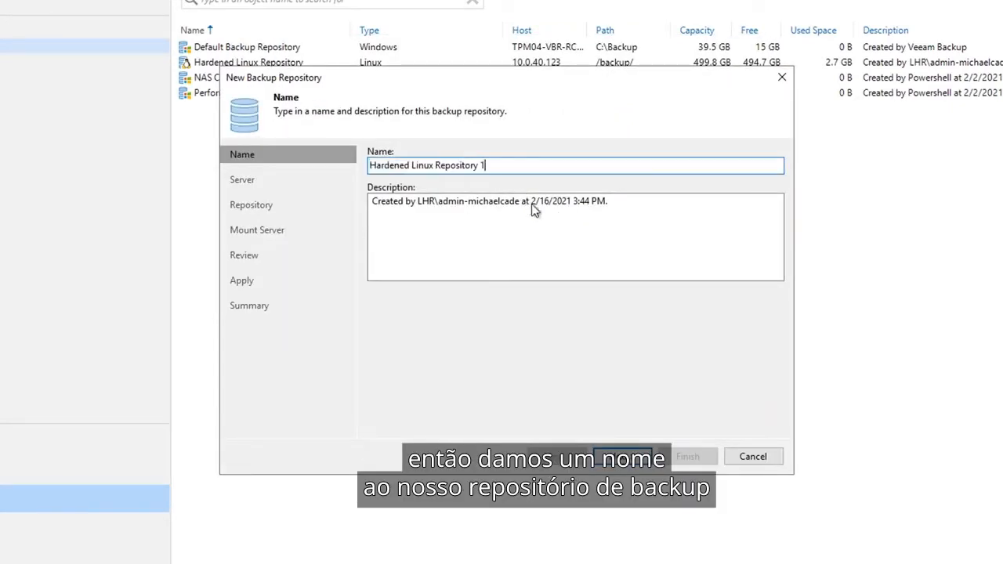
{"action": "left_click", "coordinate": [632, 456]}
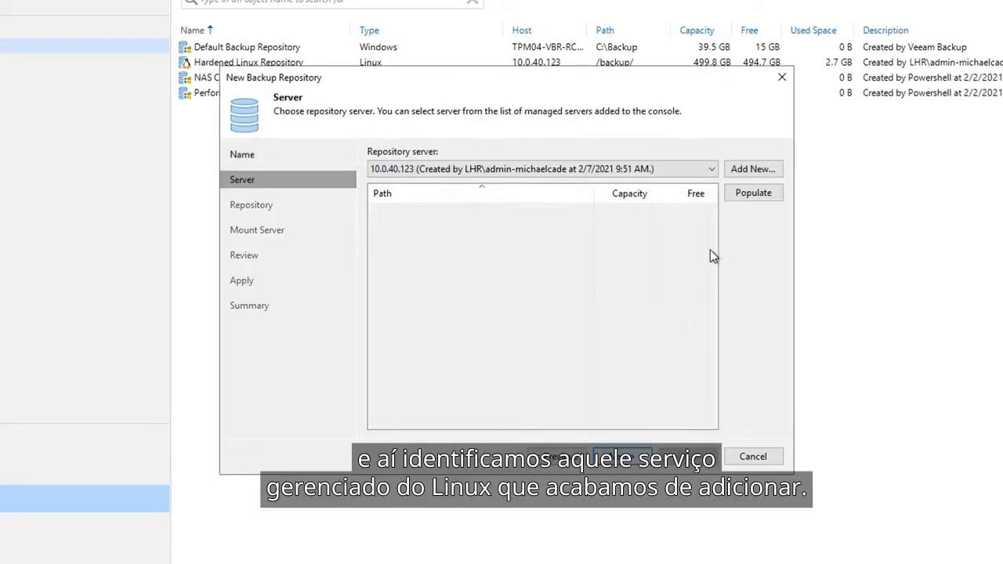
Choose 10.0.40.126 as the repository server, load its volumes and select the /backups (/dev/sdb1) path
{"action": "left_click", "coordinate": [708, 170]}
{"action": "left_click", "coordinate": [662, 196]}
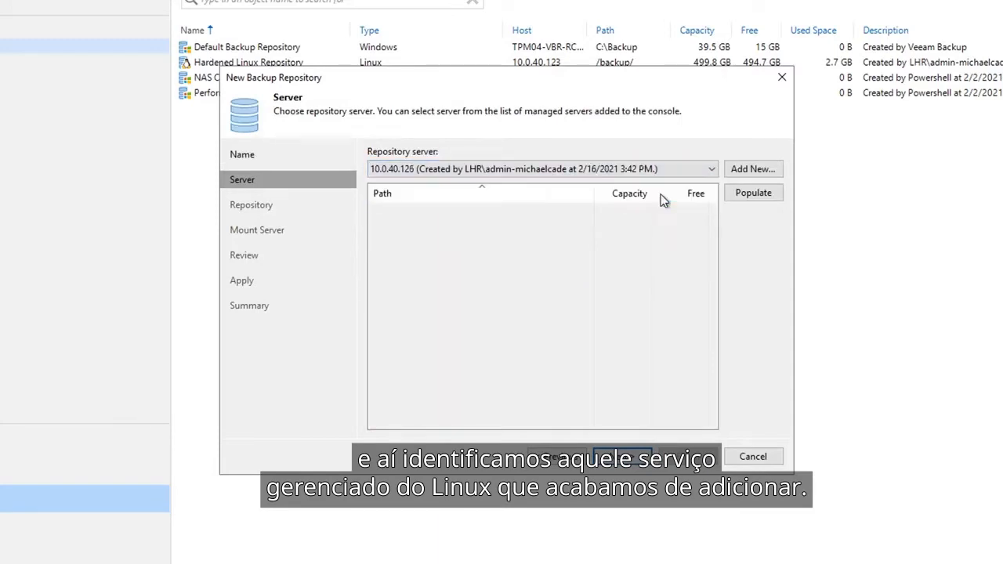
{"action": "left_click", "coordinate": [744, 196]}
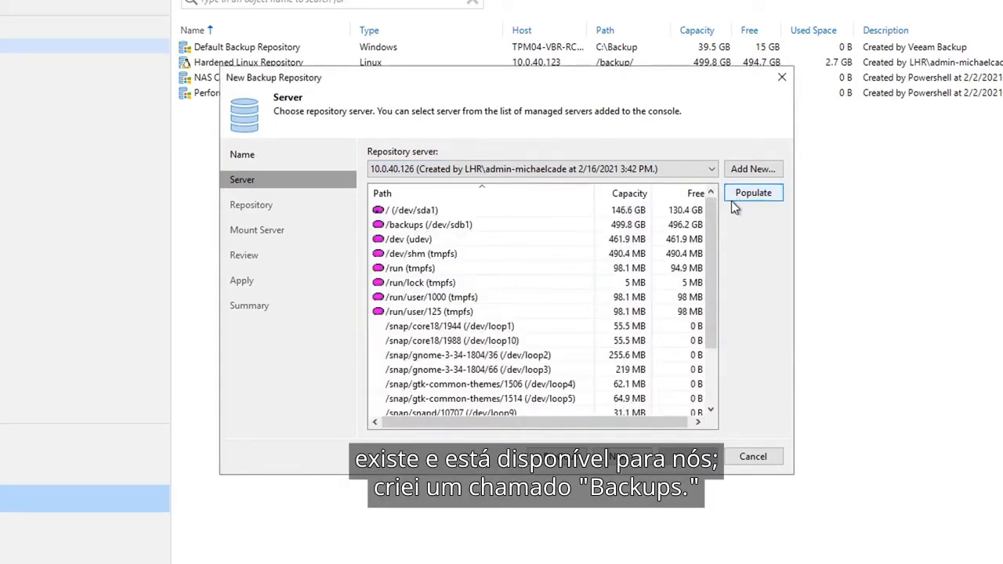
{"action": "left_click", "coordinate": [470, 226]}
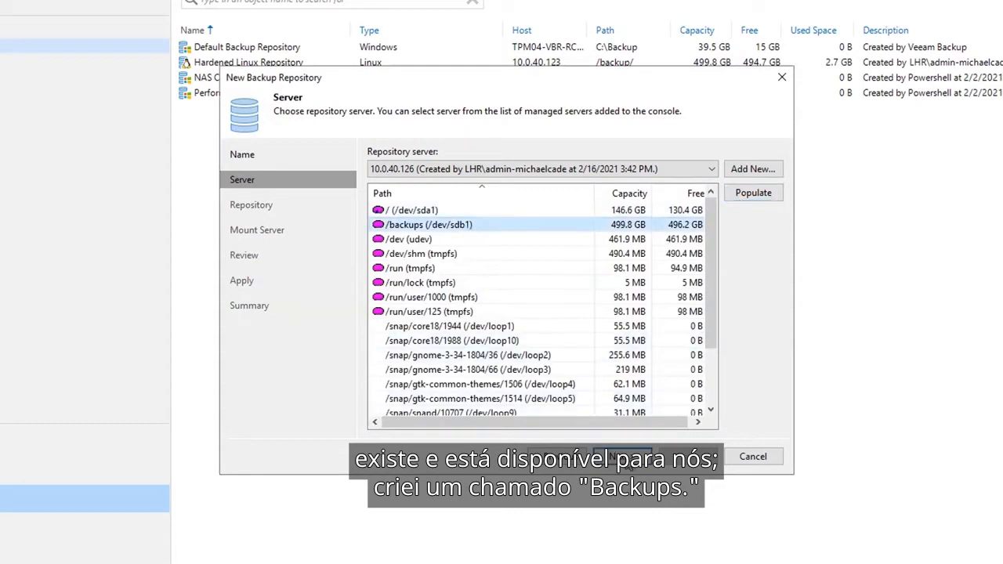
{"action": "left_click", "coordinate": [621, 456]}
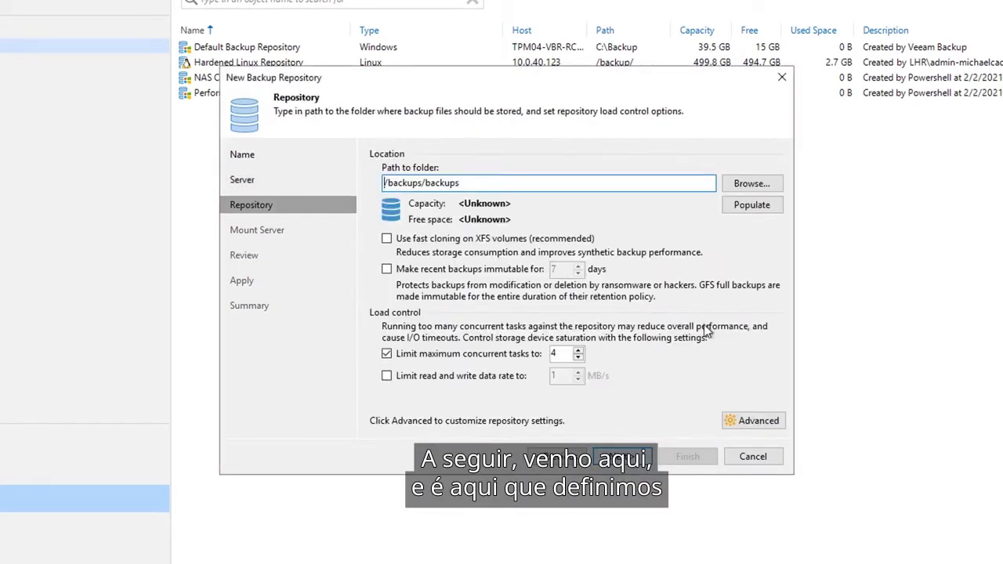
Load the capacity of /backups/backups, enable fast cloning on XFS volumes and make recent backups immutable for 7 days
{"action": "left_click", "coordinate": [759, 208]}
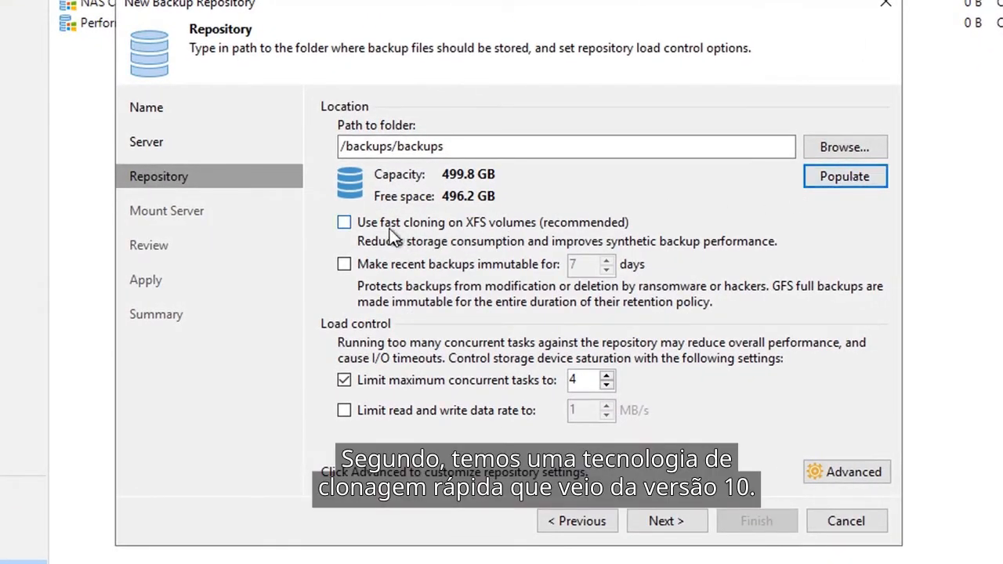
{"action": "left_click", "coordinate": [345, 222]}
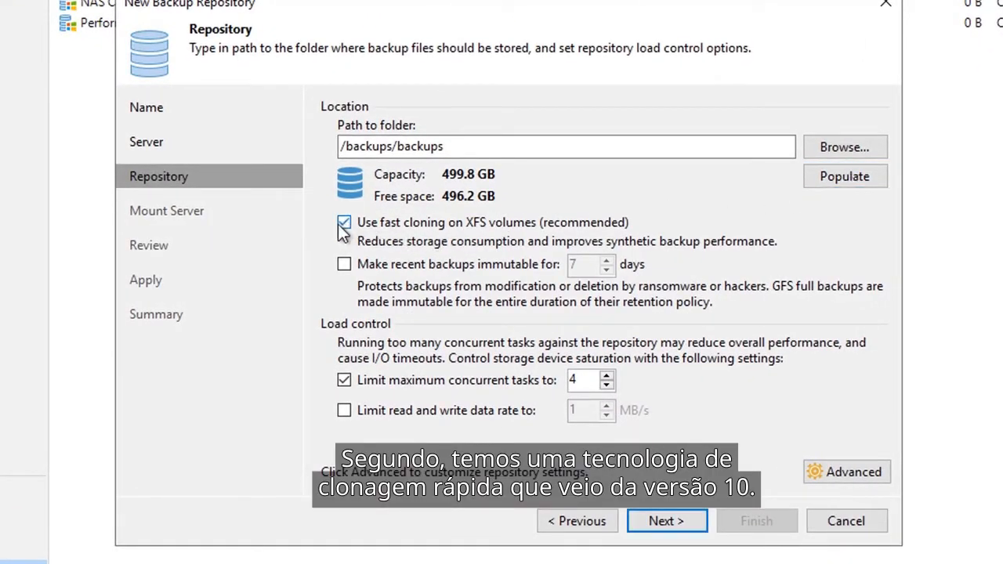
{"action": "left_click", "coordinate": [345, 266]}
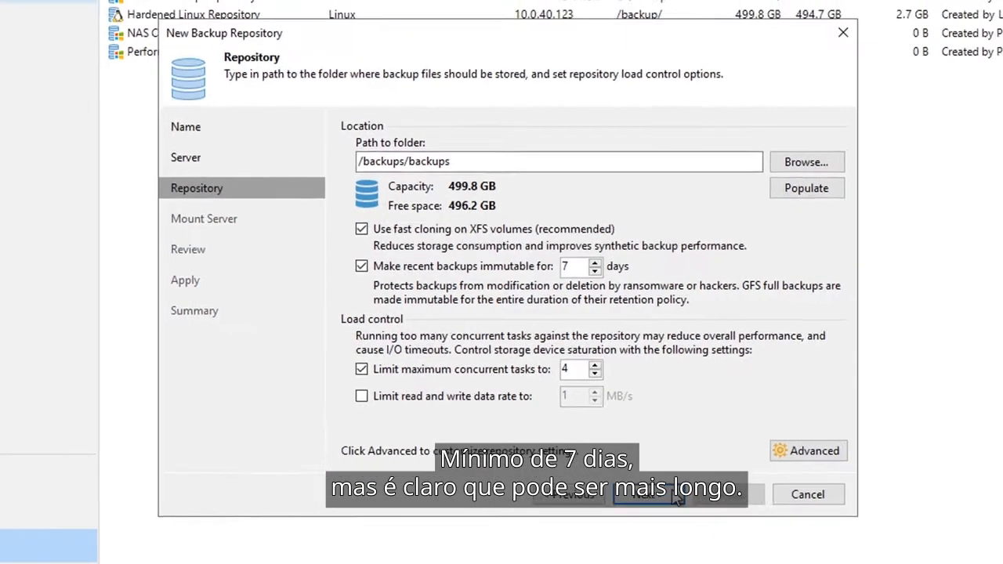
{"action": "left_click", "coordinate": [675, 497]}
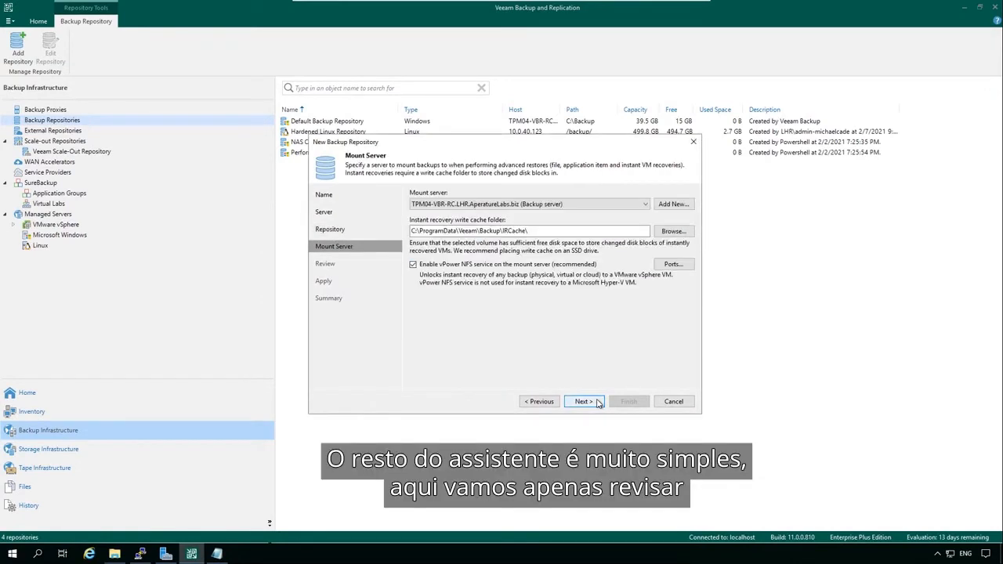
Accept the default mount server settings, apply the repository configuration and complete the backup repository setup
{"action": "left_click", "coordinate": [598, 403]}
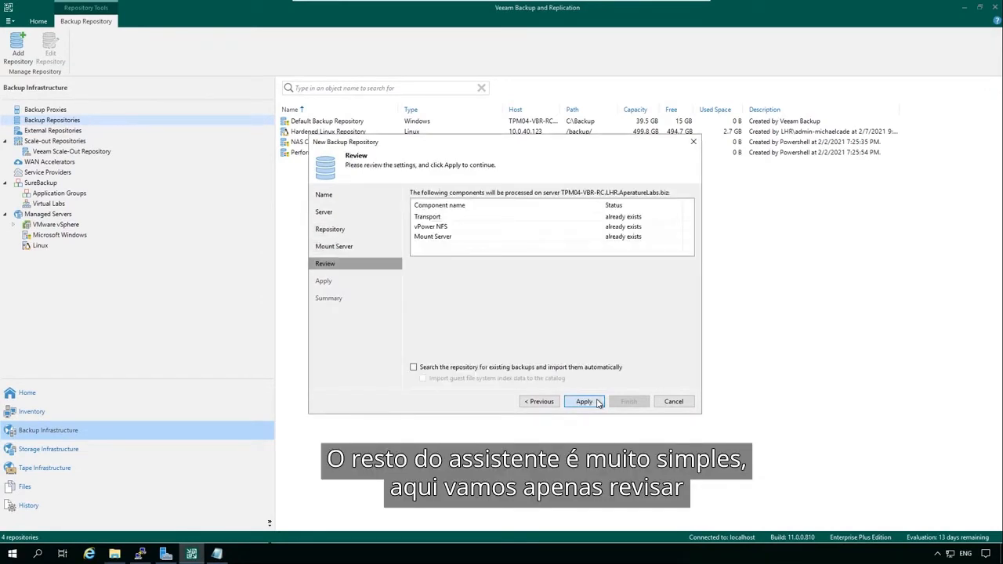
{"action": "left_click", "coordinate": [584, 402]}
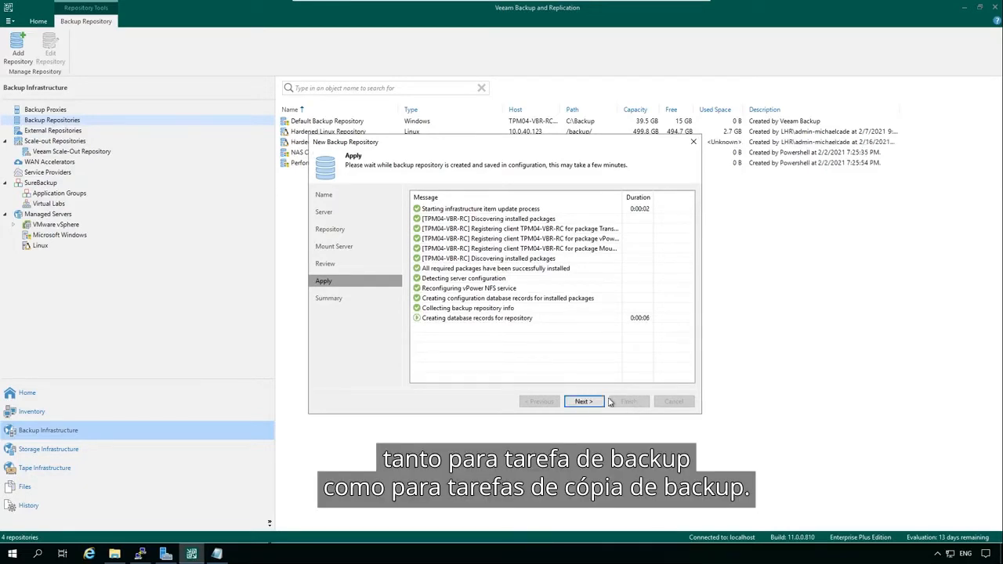
{"action": "left_click", "coordinate": [602, 402]}
{"action": "left_click", "coordinate": [628, 402]}
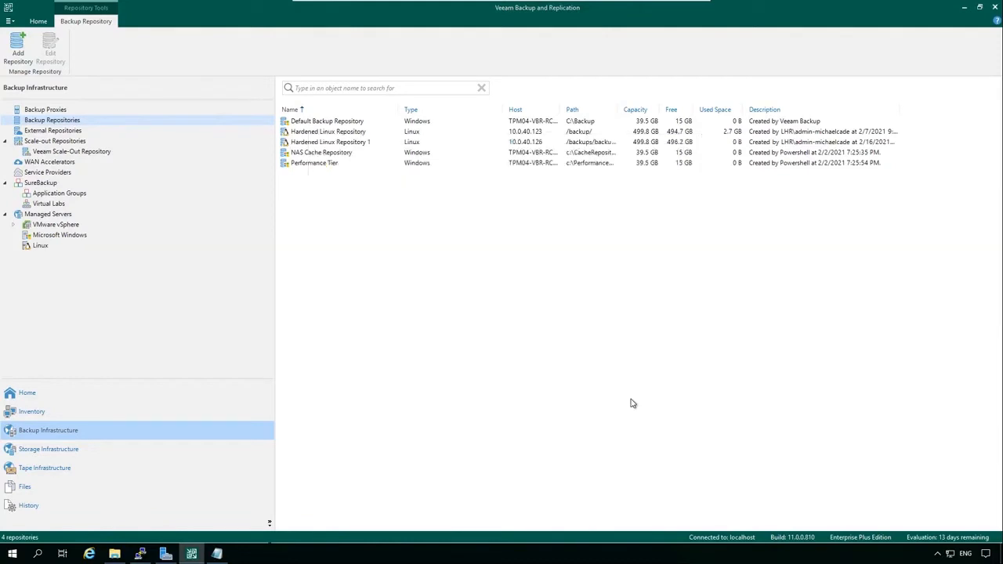
Examine the immutability dates of the backup files in the properties of the "VMware - Web Server Backup" disk backup
{"action": "left_click", "coordinate": [153, 400]}
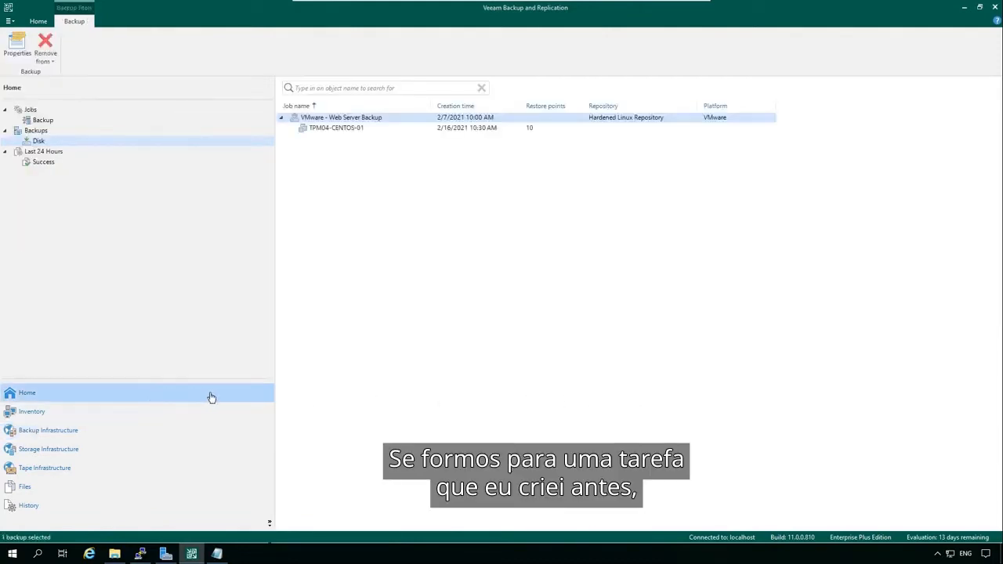
{"action": "right_click", "coordinate": [415, 123]}
{"action": "left_click", "coordinate": [447, 152]}
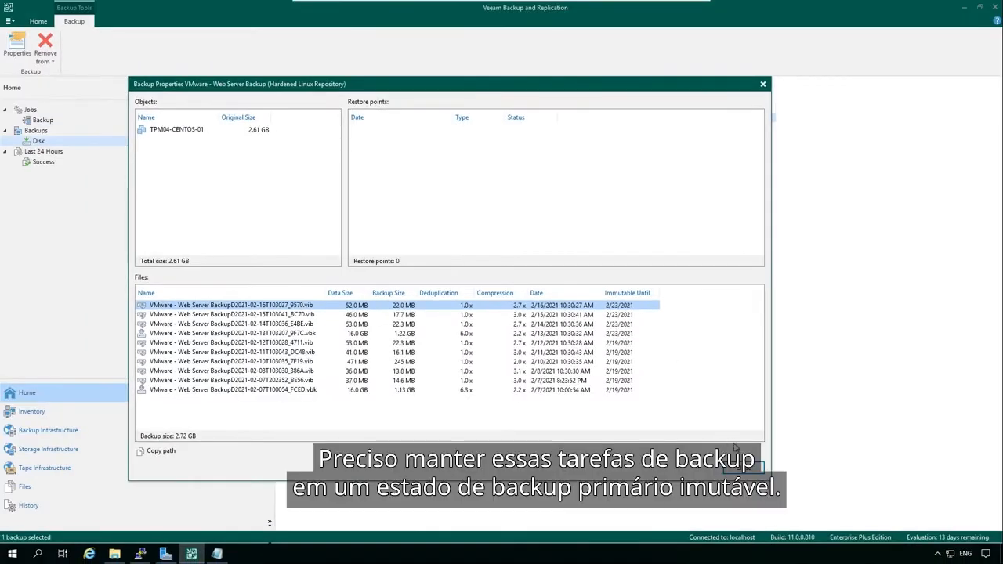
{"action": "left_click", "coordinate": [749, 469]}
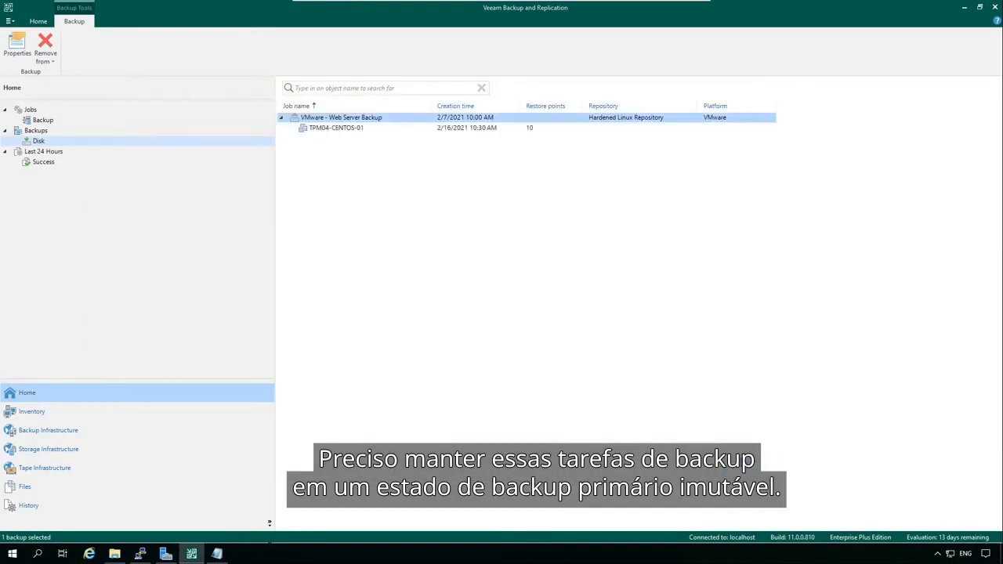
Try to delete the "VMware - Web Server Backup" backup from disk and close the deletion log
{"action": "right_click", "coordinate": [382, 120]}
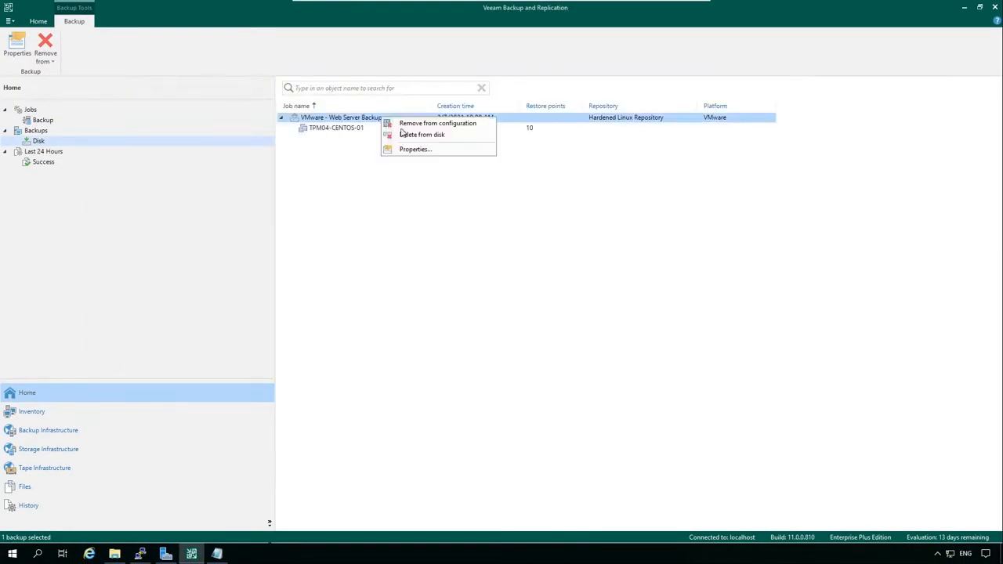
{"action": "left_click", "coordinate": [463, 137]}
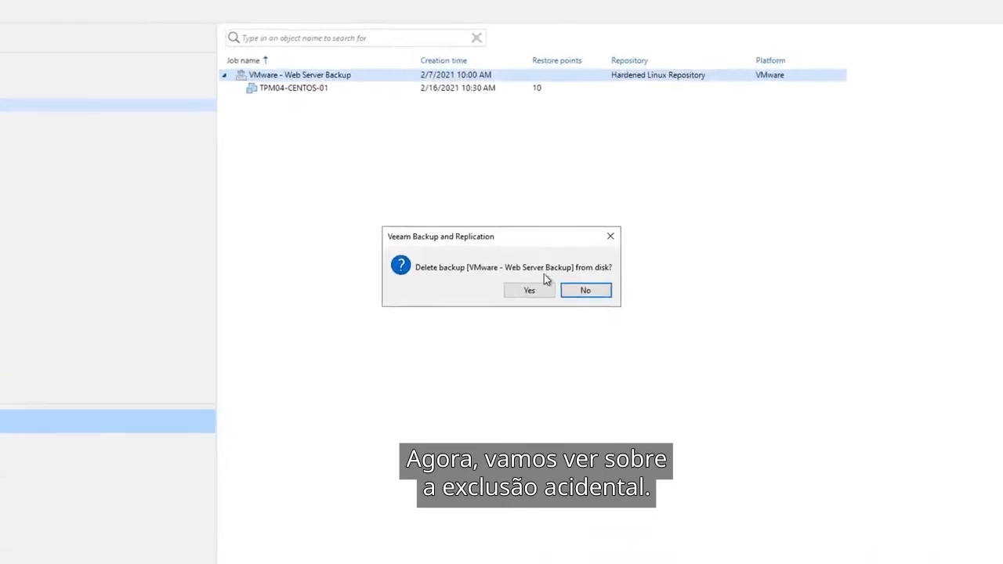
{"action": "left_click", "coordinate": [544, 289]}
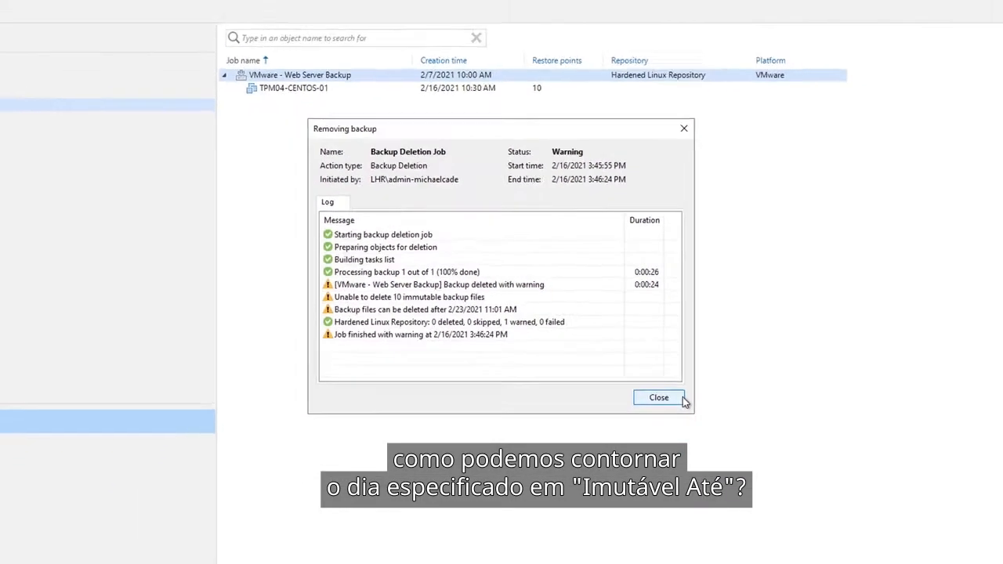
{"action": "left_click", "coordinate": [779, 461]}
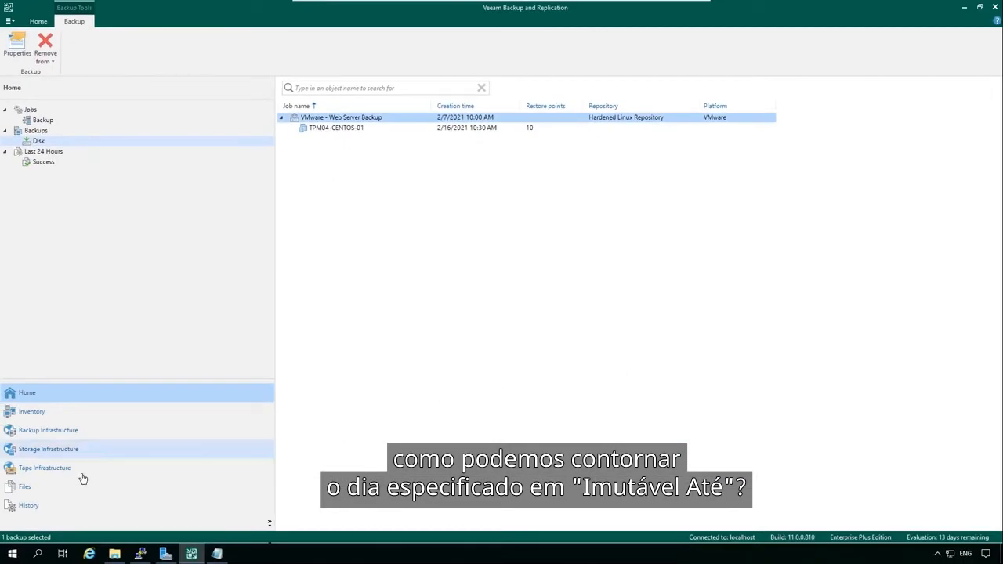
Open the session log of the Backup Deletion Job started 2/26/2021 11:05 AM from the history
{"action": "left_click", "coordinate": [35, 507]}
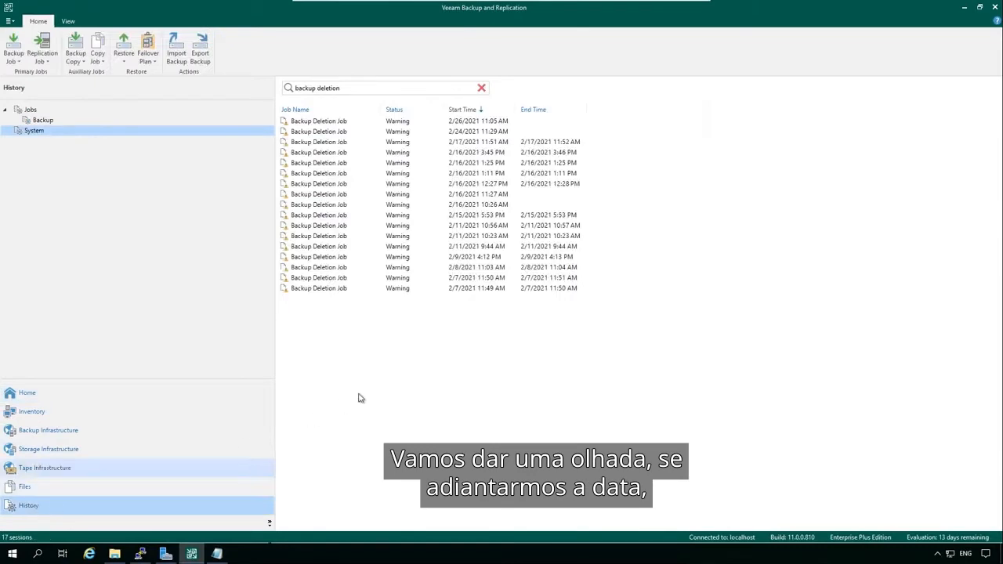
{"action": "double_click", "coordinate": [507, 122]}
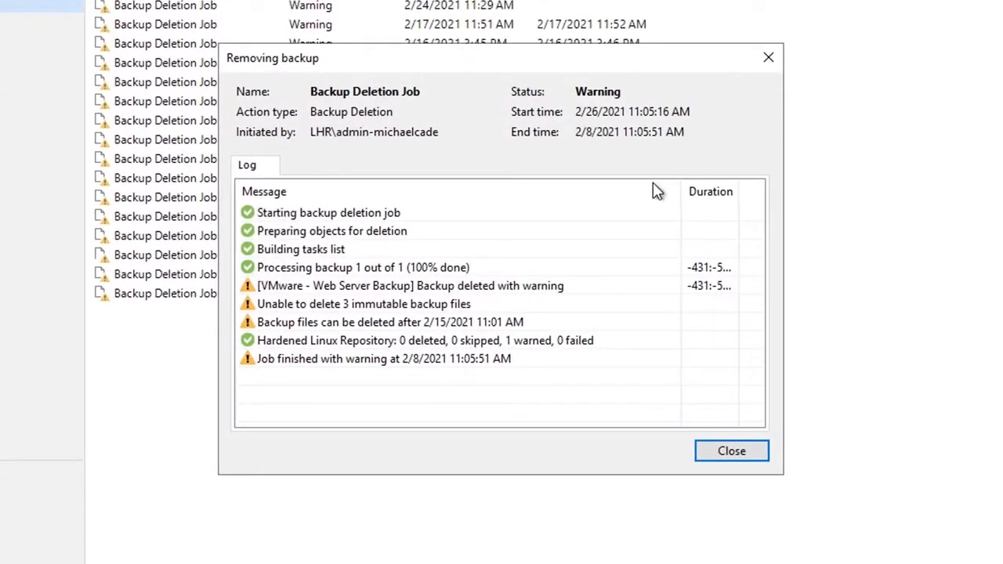
Close the Backup Deletion Job session log and switch to the SSH terminal of the Linux repository server
{"action": "left_click", "coordinate": [715, 272]}
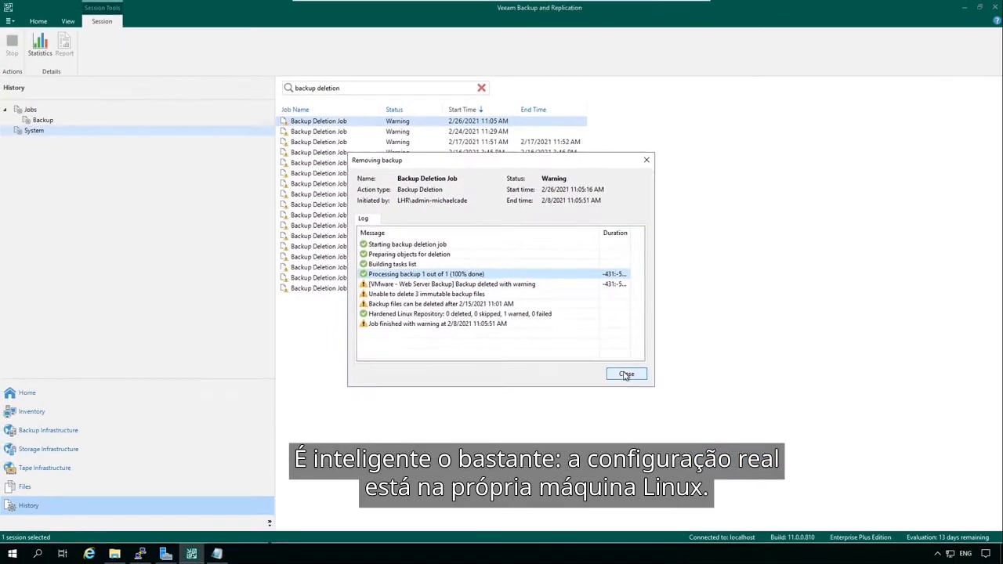
{"action": "left_click", "coordinate": [626, 375]}
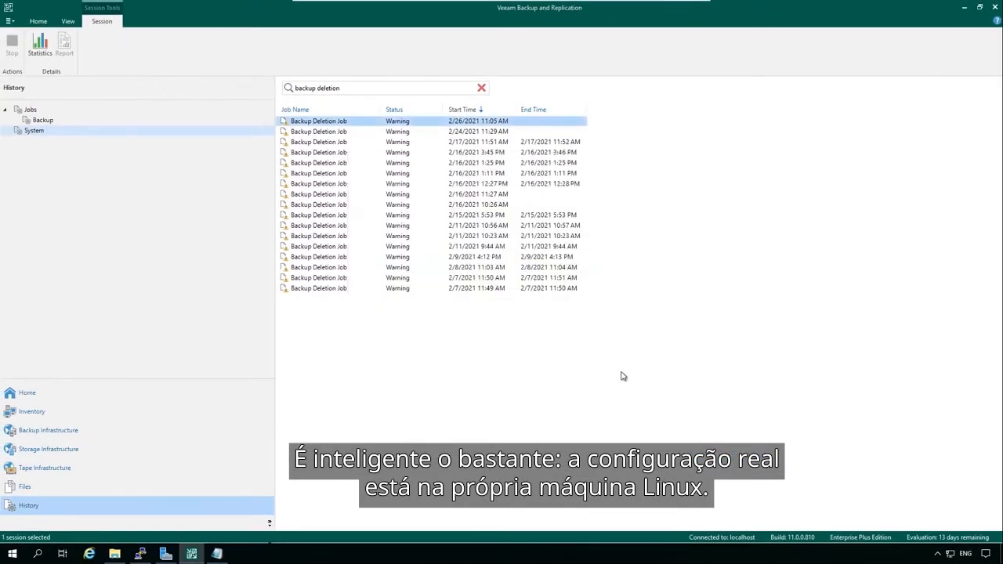
{"action": "left_click", "coordinate": [140, 554]}
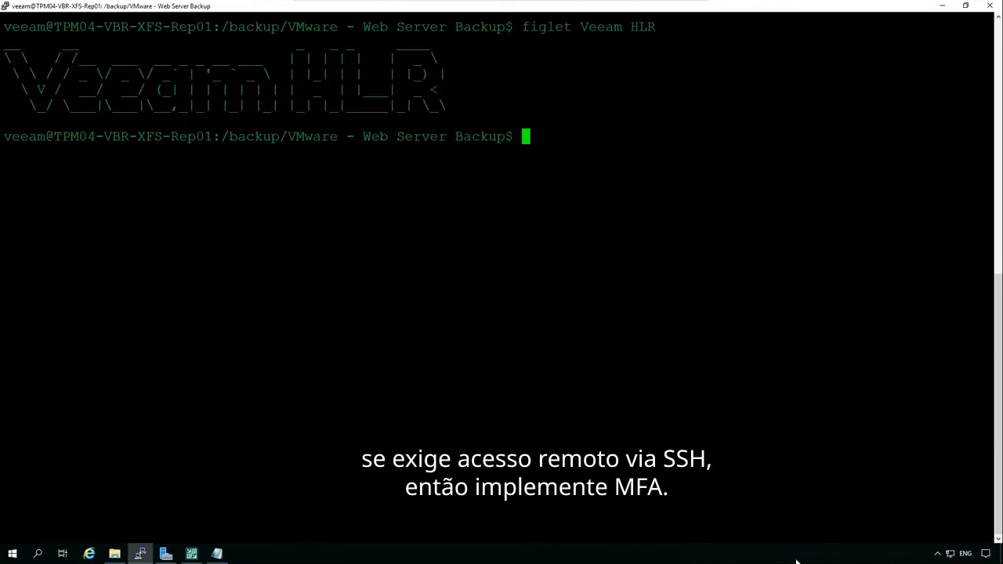
Check the logged-in account with whoami and list the files in the VMware - Web Server Backup folder with ls -l
{"action": "type", "text": "whoami"}
{"action": "key", "text": "Return"}
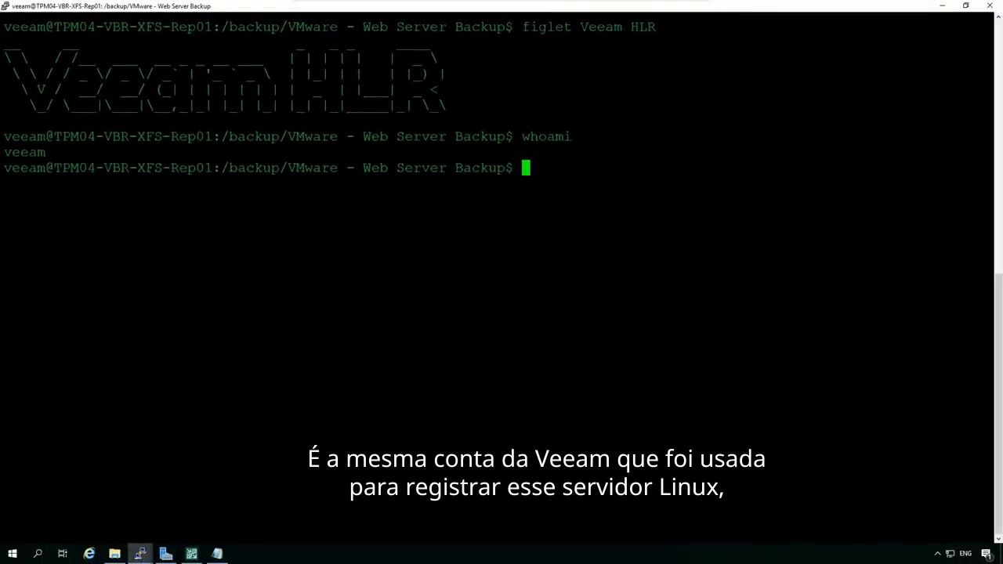
{"action": "type", "text": "ls -l"}
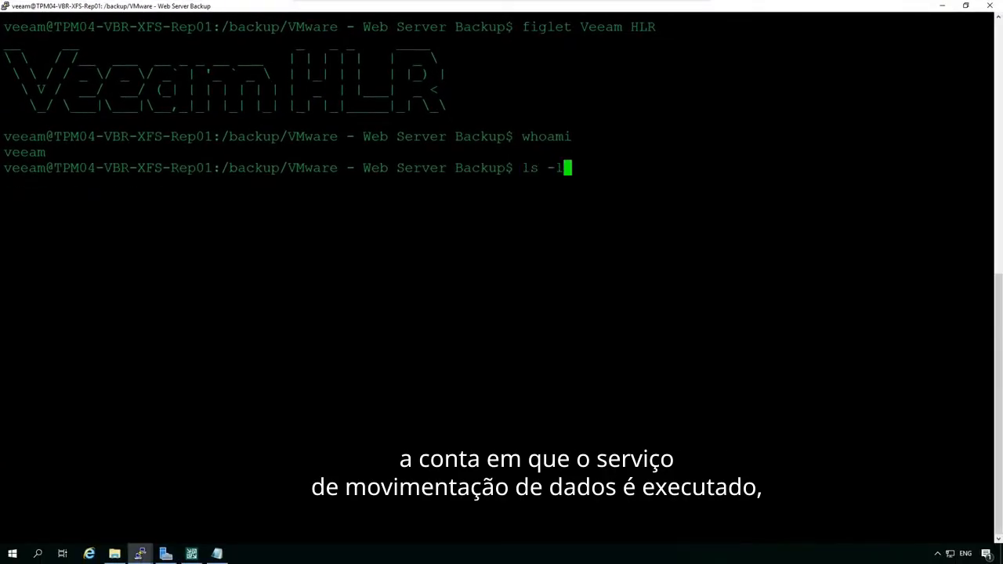
{"action": "key", "text": "Return"}
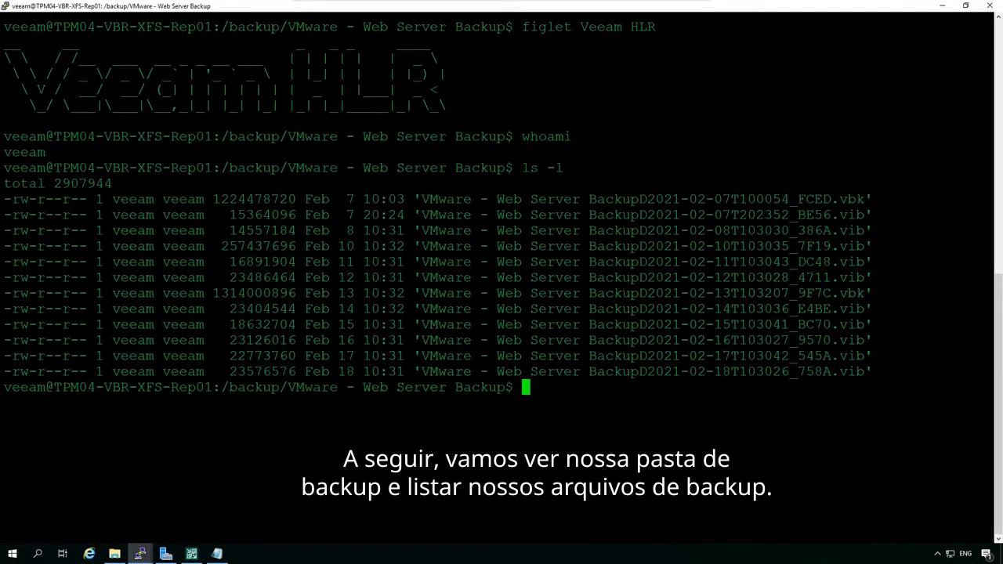
Go up to the /backup directory and try to delete the "VMware - Web Server Backup" folder with rm -rf
{"action": "type", "text": "cd .."}
{"action": "key", "text": "Return"}
{"action": "type", "text": "rm -"}
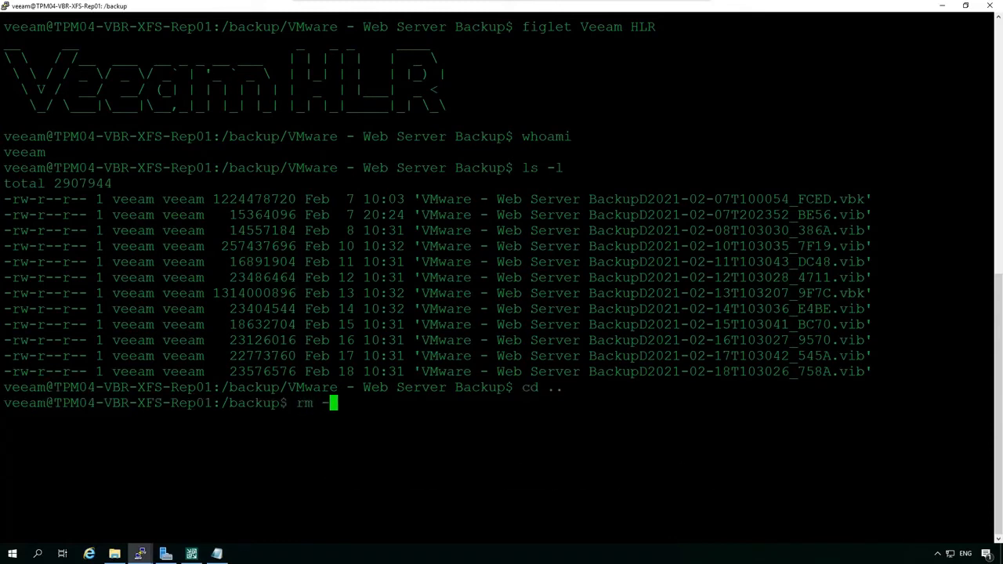
{"action": "type", "text": "rf V"}
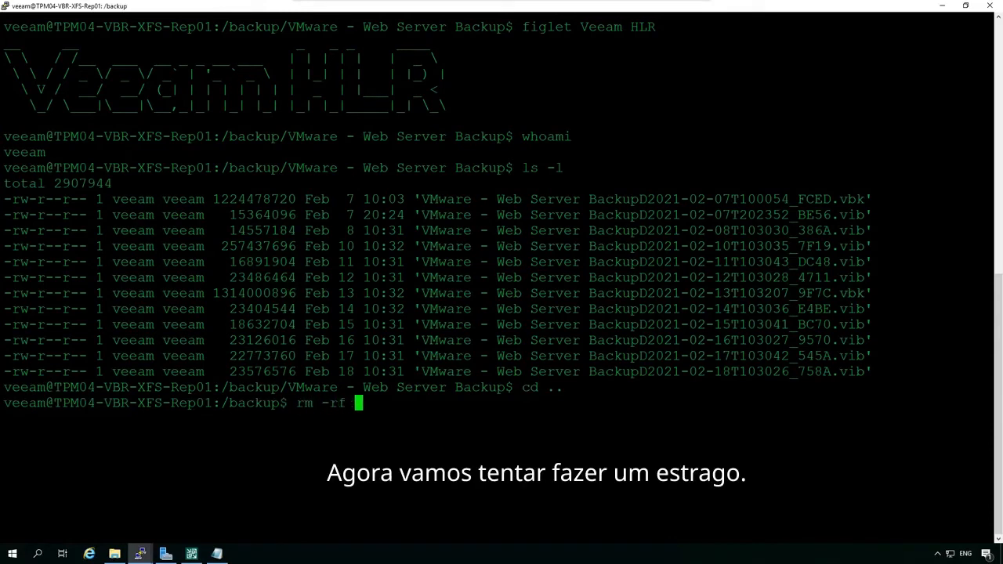
{"action": "key", "text": "Tab"}
{"action": "key", "text": "Return"}
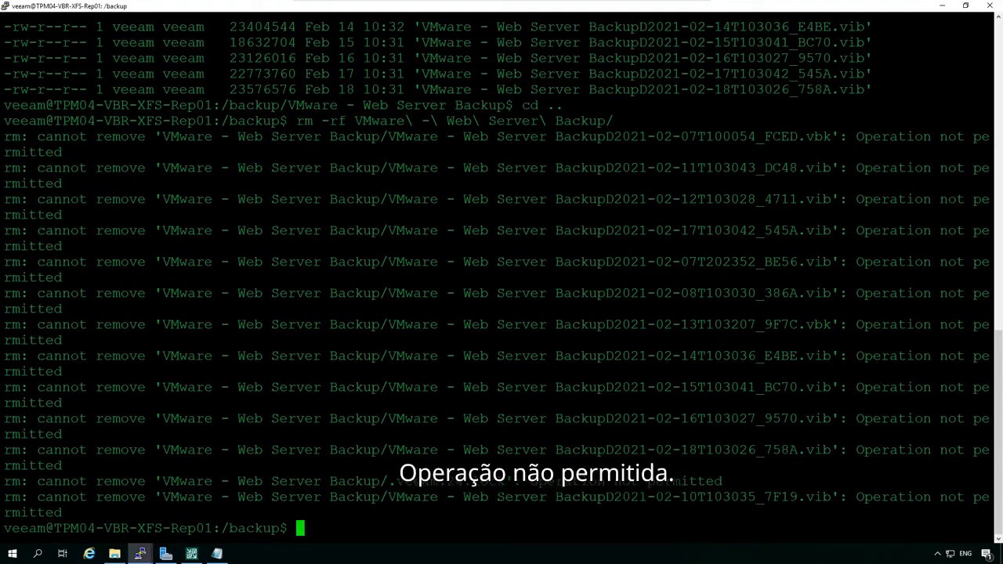
Change into the "VMware - Web Server Backup" folder and list the attributes of its backup files with lsattr
{"action": "type", "text": "cd VMware\\ -\\ Web\\ Server\\ Backup/"}
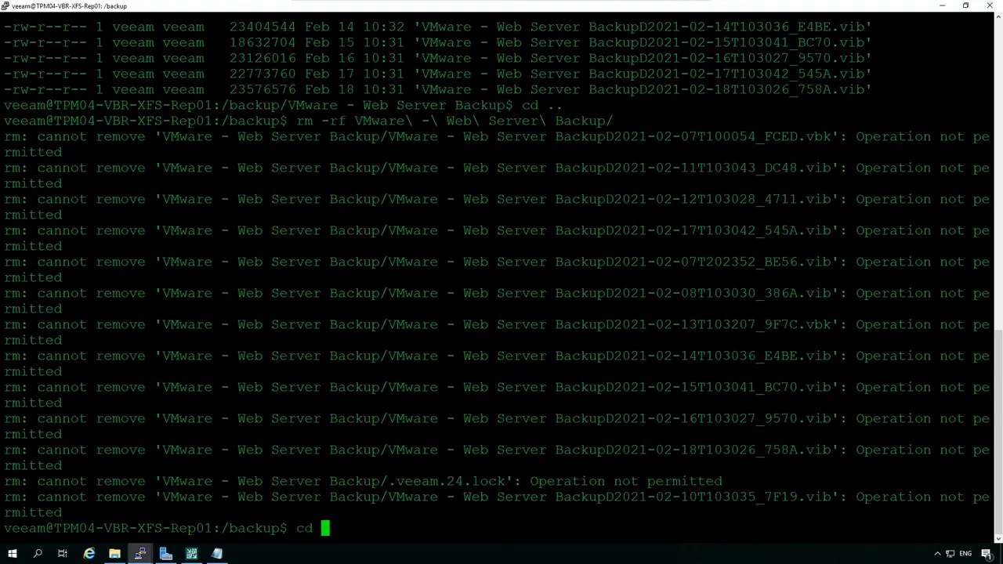
{"action": "key", "text": "Tab"}
{"action": "key", "text": "Return"}
{"action": "type", "text": "lsattr"}
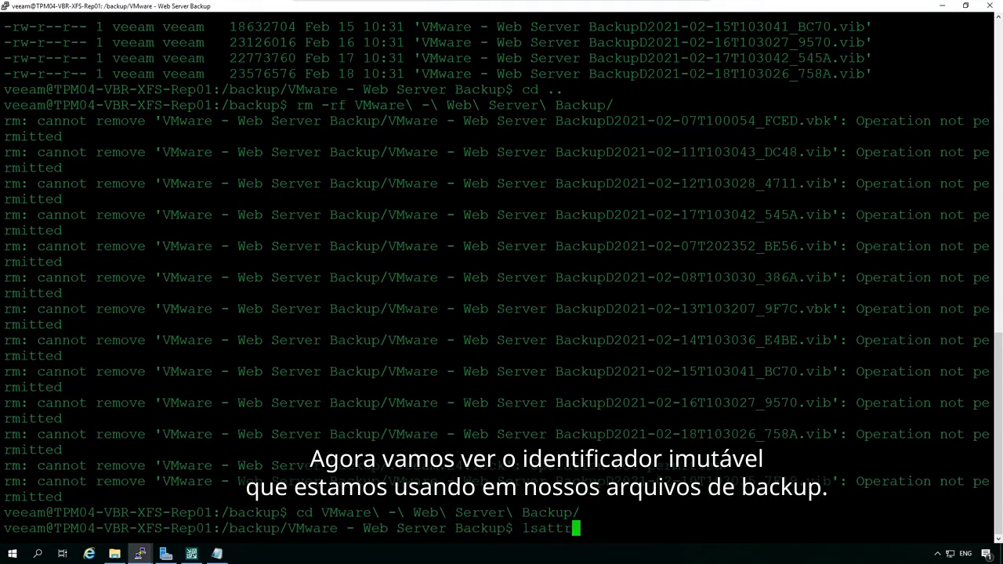
{"action": "key", "text": "Return"}
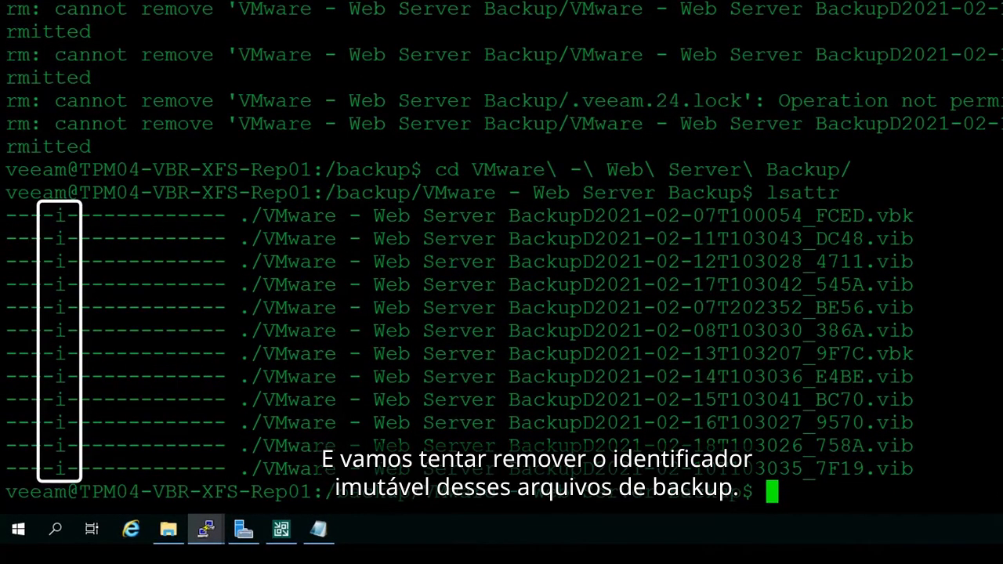
Try to remove the immutable flag from 'VMware - Web Server BackupD2021-02-07T100054_FCED.vbk' with sudo chattr -i, entering the sudo password
{"action": "type", "text": "sudo "}
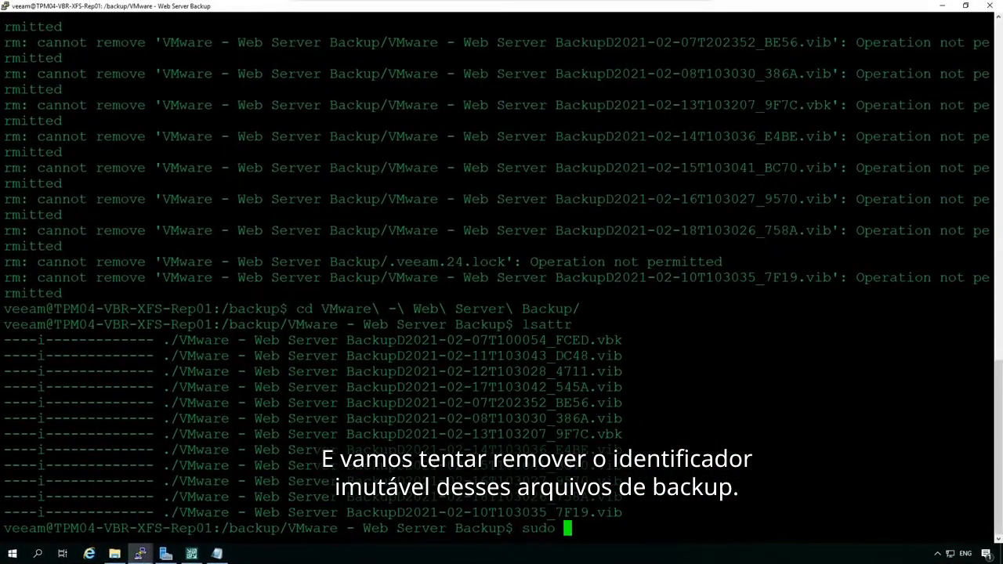
{"action": "type", "text": "chattr "}
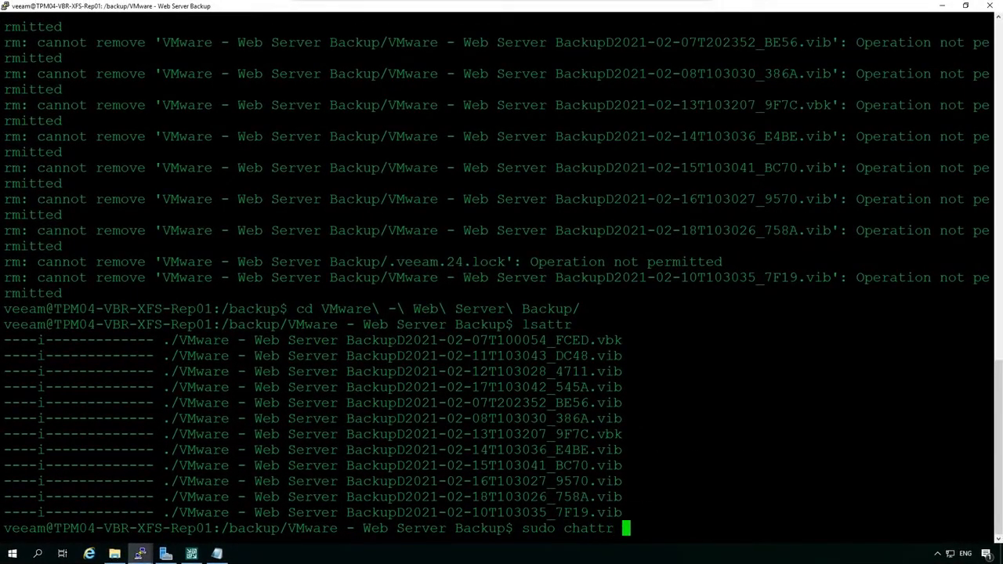
{"action": "type", "text": "-i"}
{"action": "type", "text": "'VMware - Web Server BackupD2021-02-07T100054_FCED.vbk'"}
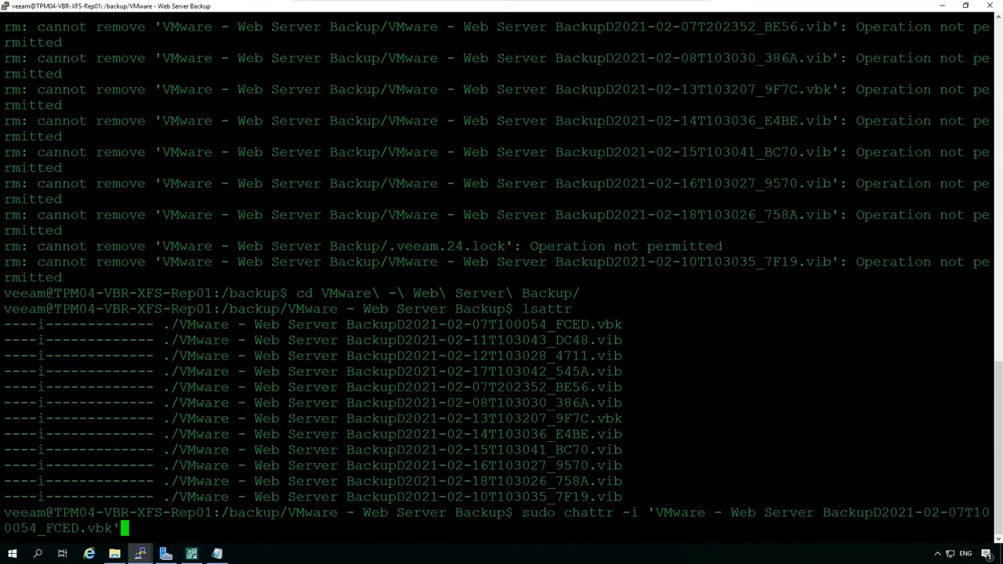
{"action": "key", "text": "Return"}
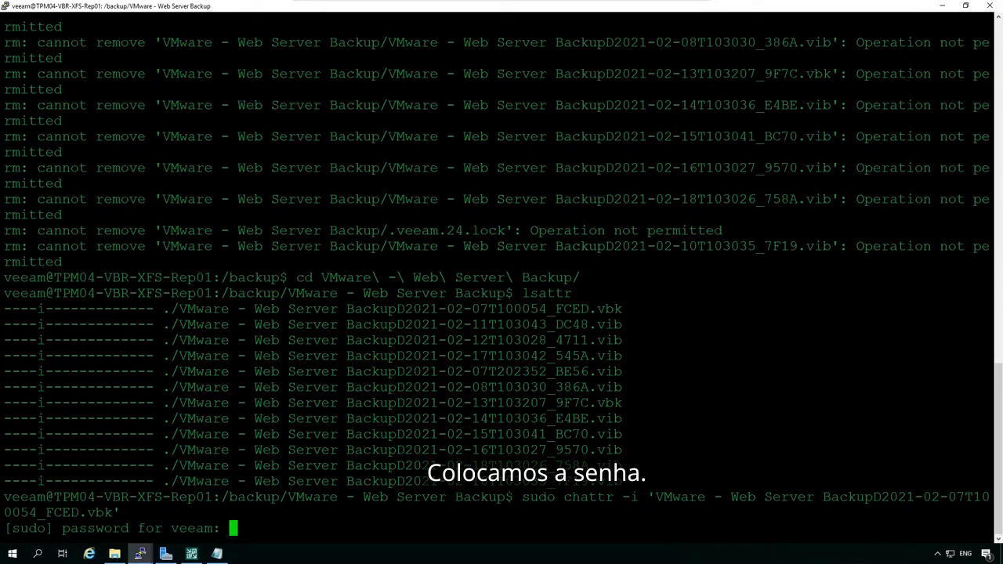
{"action": "key", "text": "Return"}
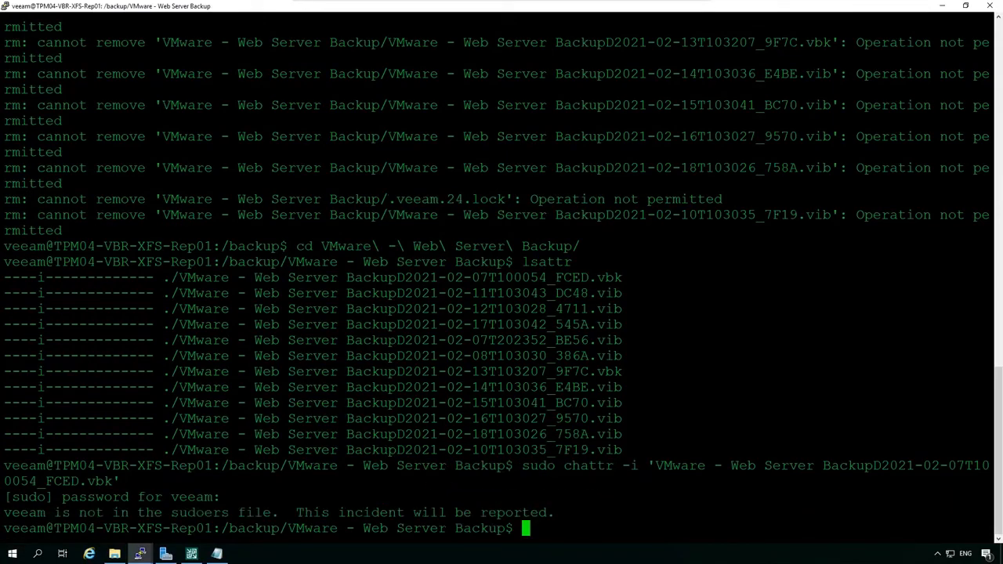